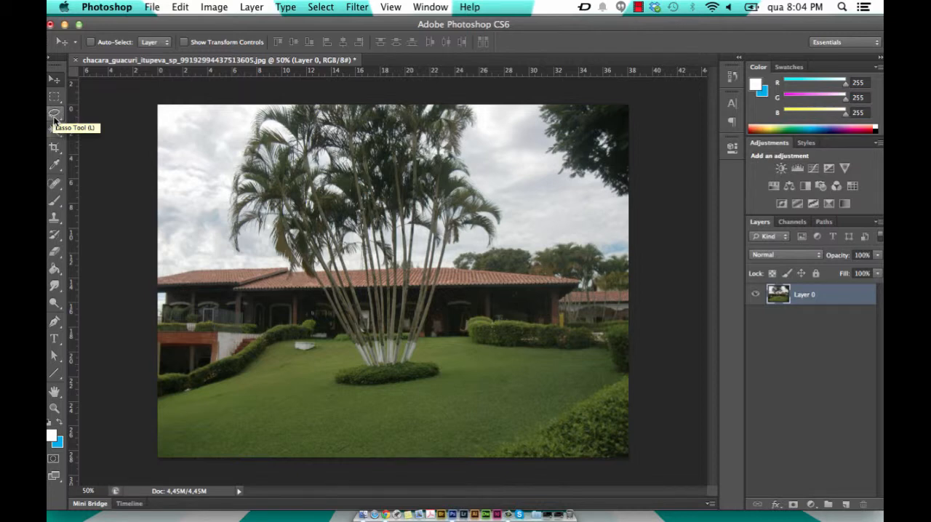
Step: Lasso a patch of lawn in front of the palm tree and extend the selection to similar colours across the image
click(55, 115)
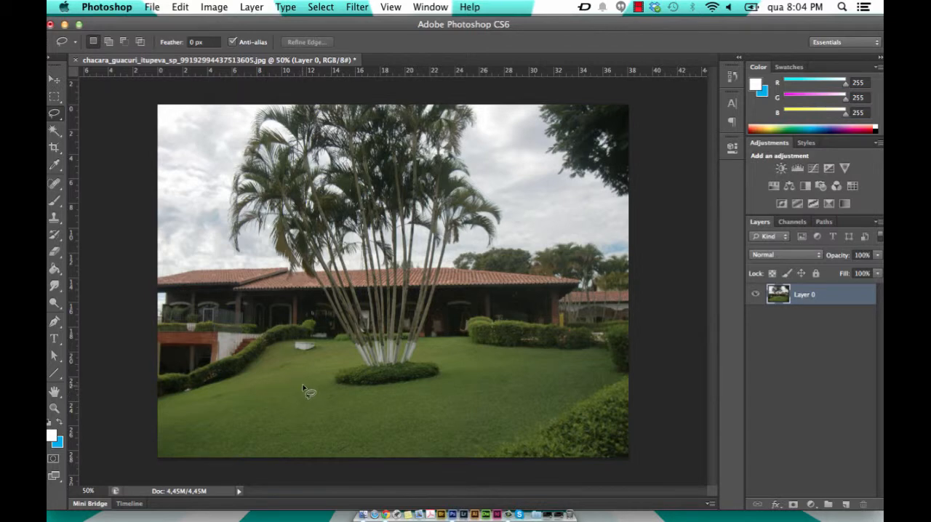
mouse_move(306, 384)
mouse_down()
mouse_move(278, 375)
mouse_move(270, 431)
mouse_move(320, 448)
mouse_move(342, 431)
mouse_move(333, 400)
mouse_move(304, 380)
mouse_up()
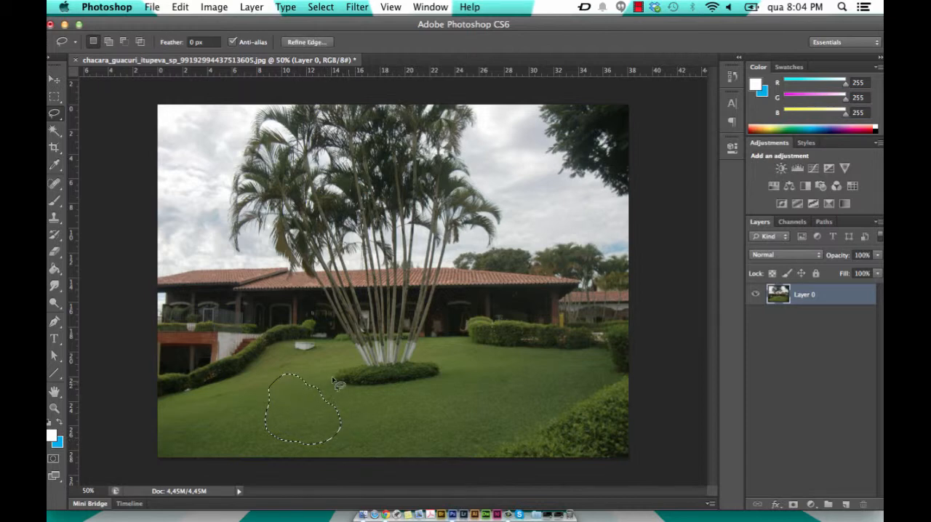
click(320, 9)
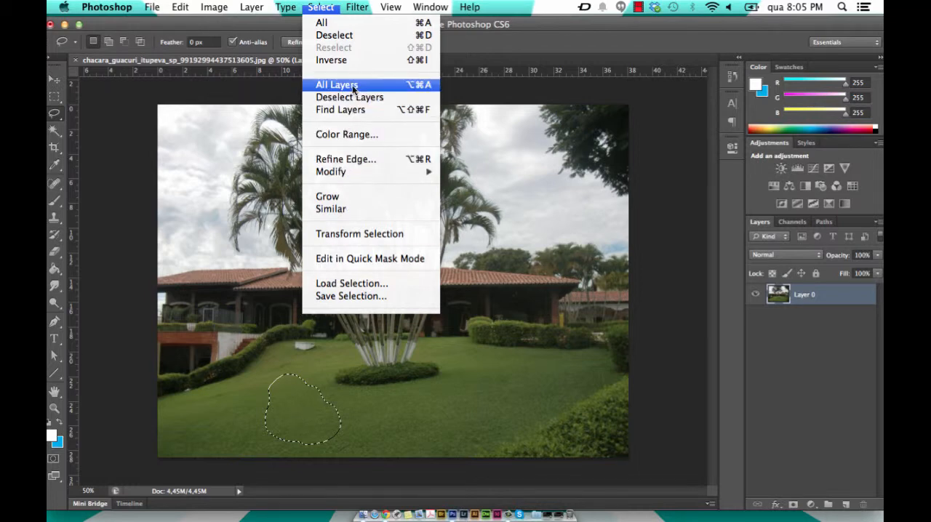
click(345, 208)
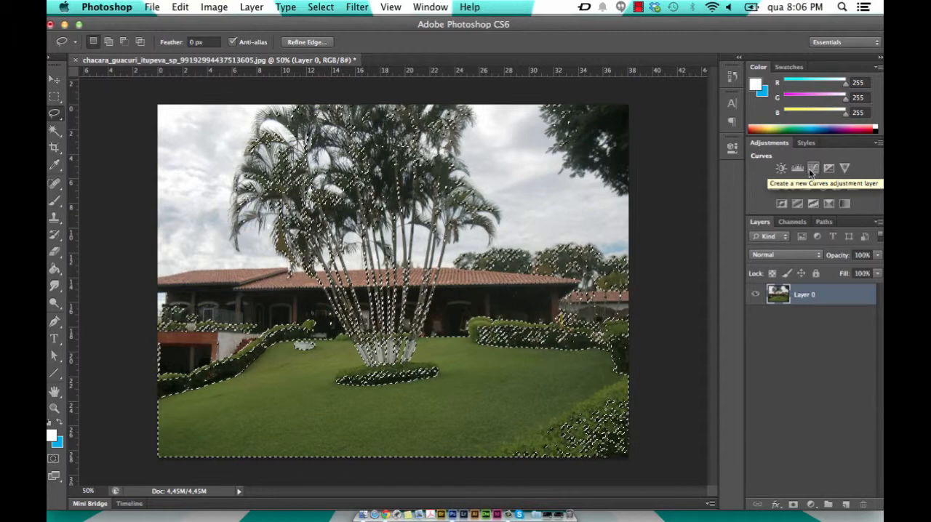
click(216, 7)
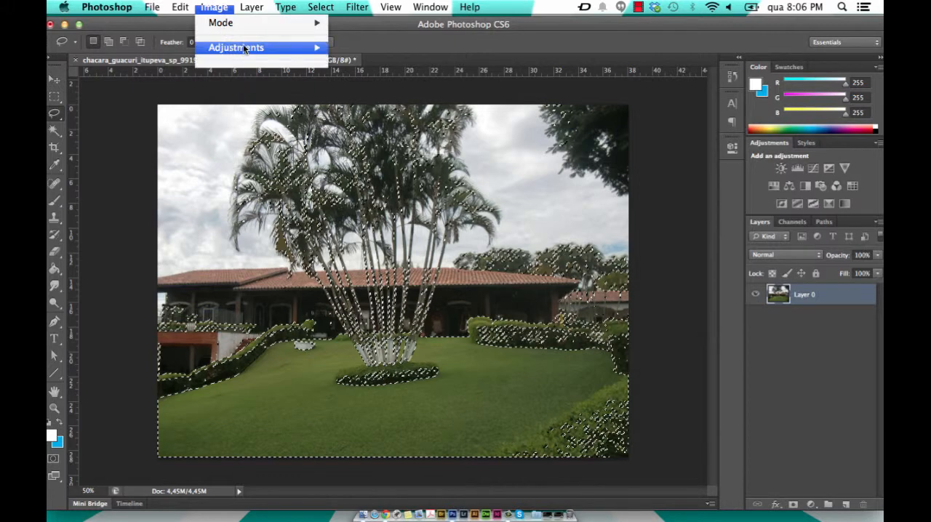
mouse_move(248, 48)
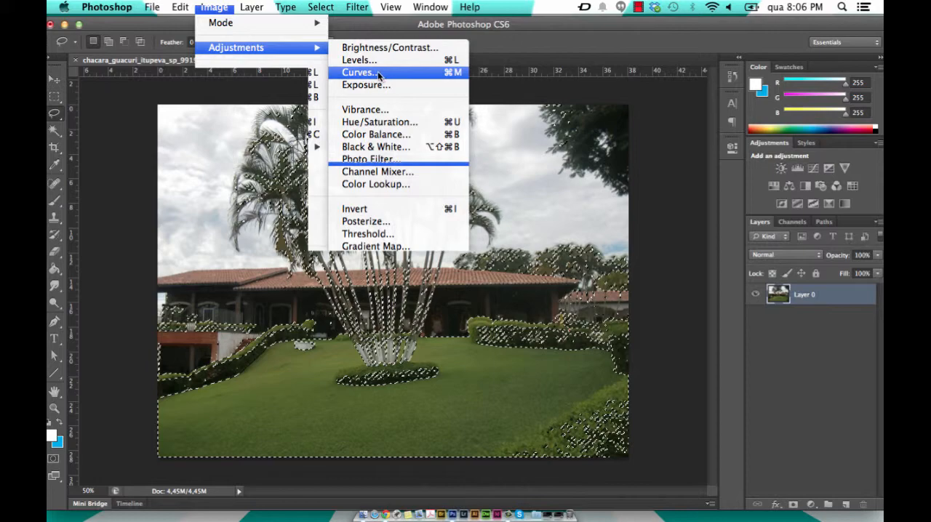
click(833, 342)
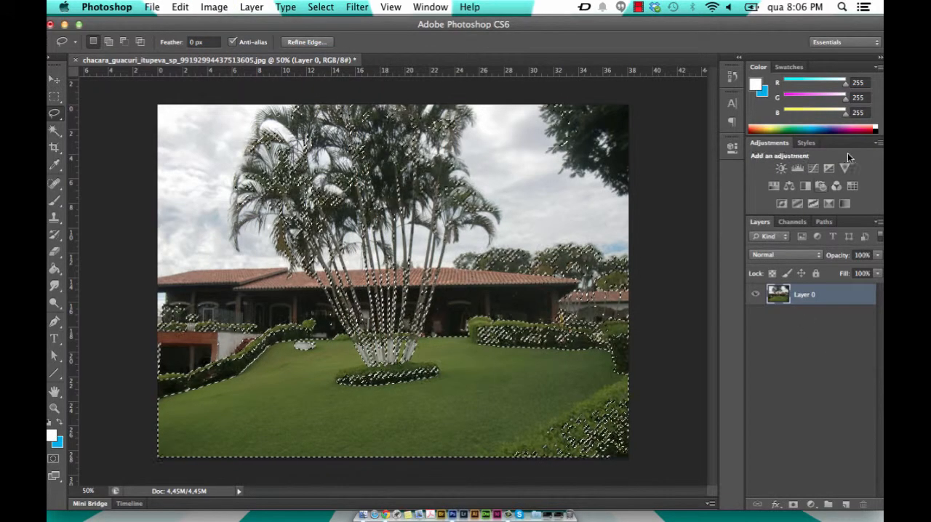
Step: Add a Curves adjustment layer for the selected greenery, placing a shadow point at input 70, output 72 and raising the midtones to brighten it
click(798, 168)
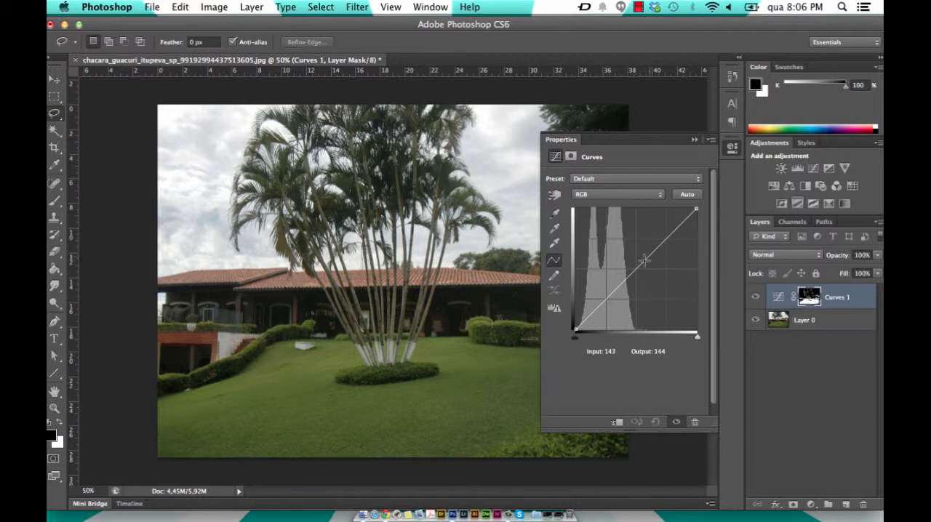
drag(639, 272, 624, 256)
drag(599, 291, 608, 295)
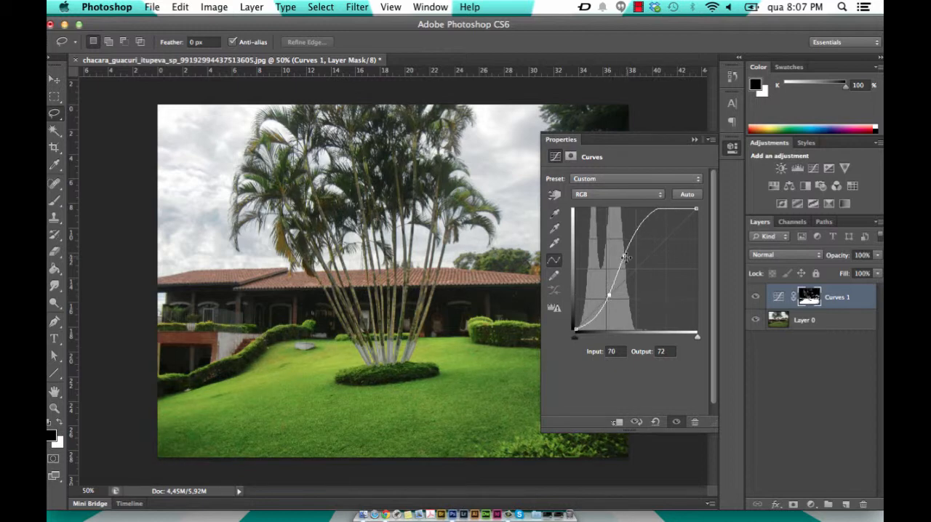
drag(626, 256, 623, 255)
mouse_move(642, 224)
mouse_down()
mouse_move(633, 226)
mouse_move(653, 209)
mouse_up()
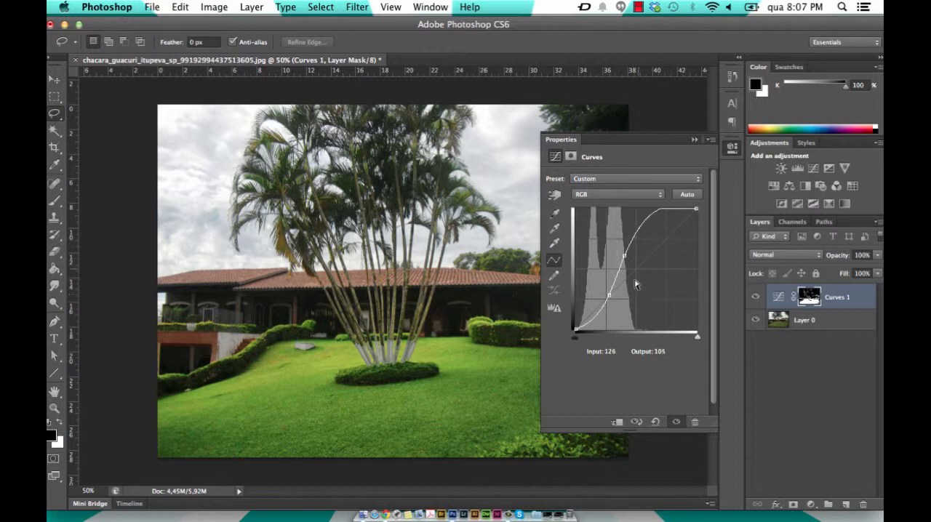
click(694, 139)
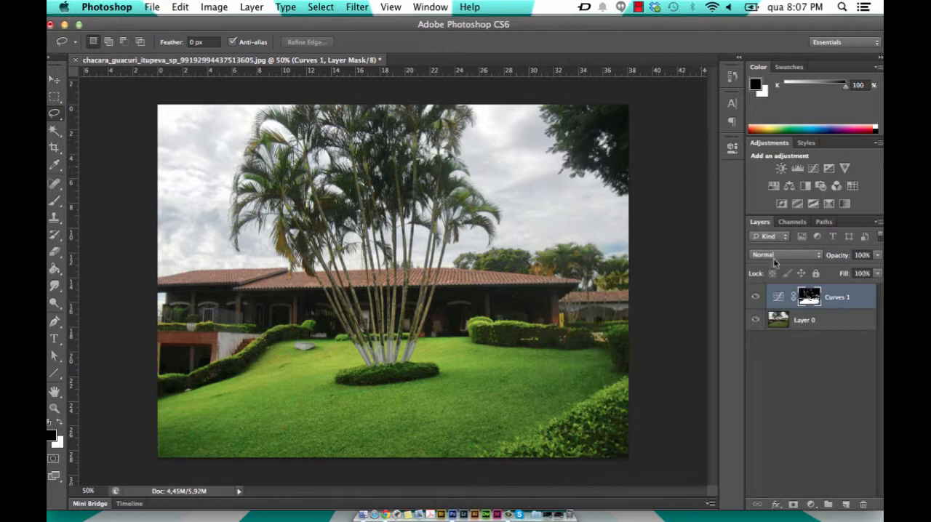
Step: Lasso sky areas on both sides of the palm tree on Layer 0 and extend the selection to similar colours
click(813, 324)
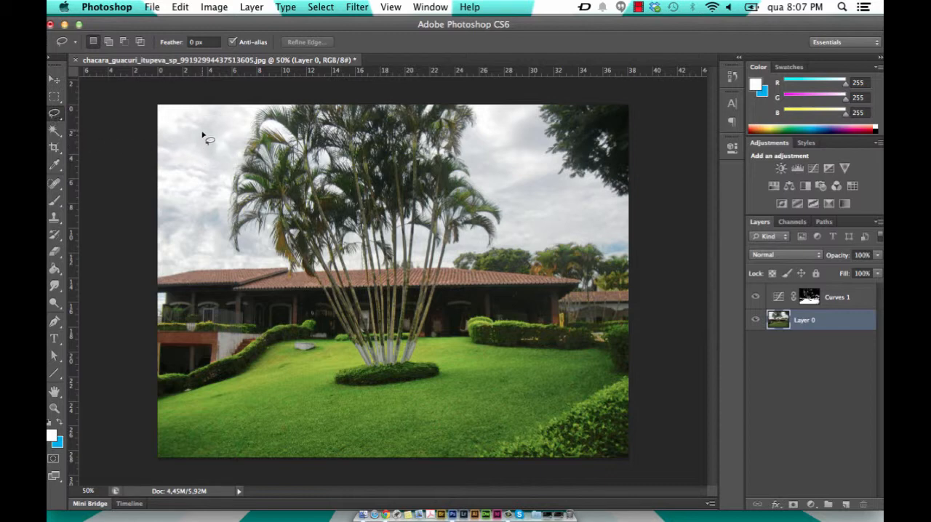
mouse_move(205, 127)
mouse_down()
mouse_move(194, 130)
mouse_move(173, 169)
mouse_move(182, 242)
mouse_move(205, 261)
mouse_move(215, 246)
mouse_move(224, 144)
mouse_move(206, 128)
mouse_up()
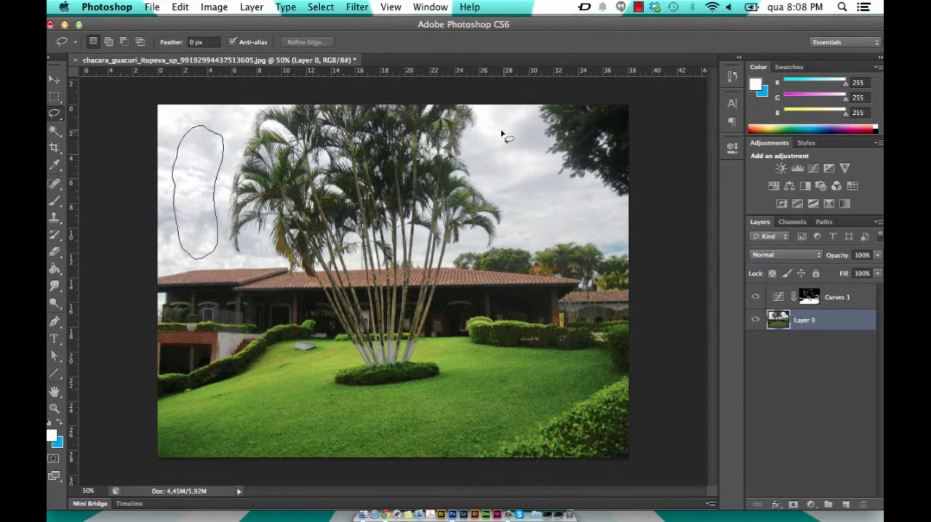
mouse_move(505, 128)
mouse_down()
mouse_move(489, 151)
mouse_move(519, 234)
mouse_move(537, 237)
mouse_move(560, 215)
mouse_move(561, 195)
mouse_move(509, 131)
mouse_up()
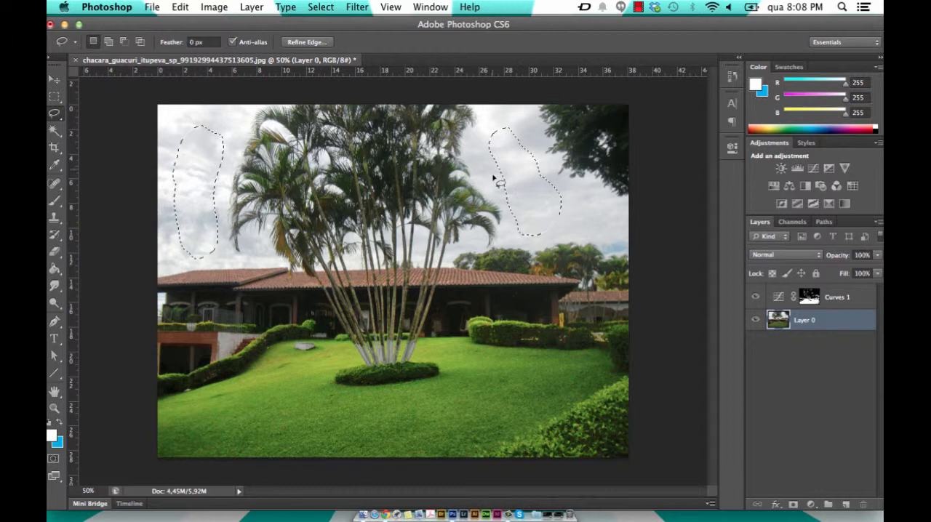
click(321, 7)
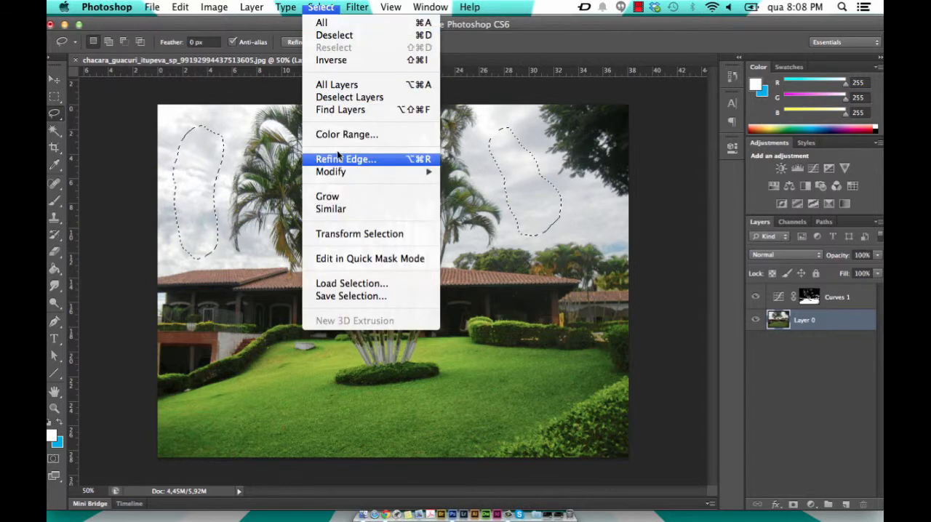
click(351, 209)
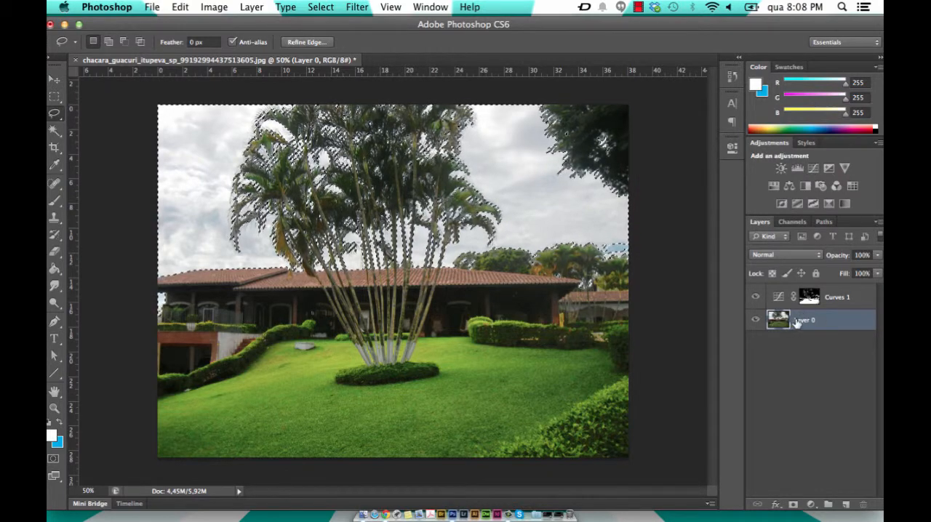
Step: Add a Curves adjustment layer for the selected sky, darkening it with a midtone point at input 144, output 93 and lowered highlights
click(812, 168)
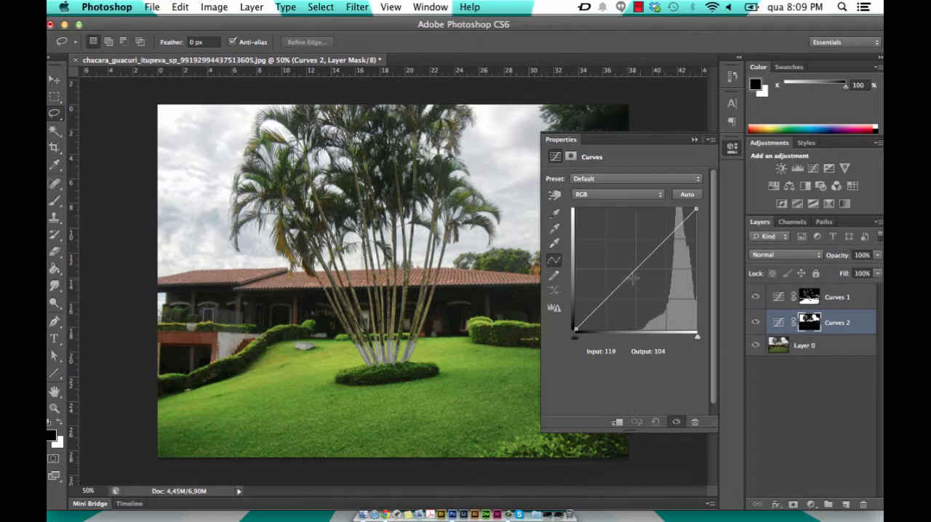
drag(639, 266, 647, 285)
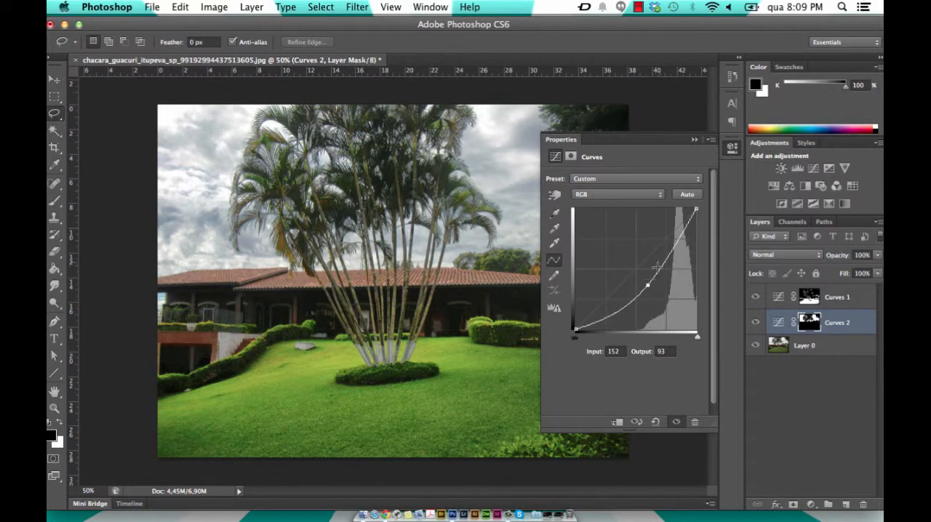
click(670, 246)
drag(670, 246, 646, 290)
drag(647, 290, 643, 285)
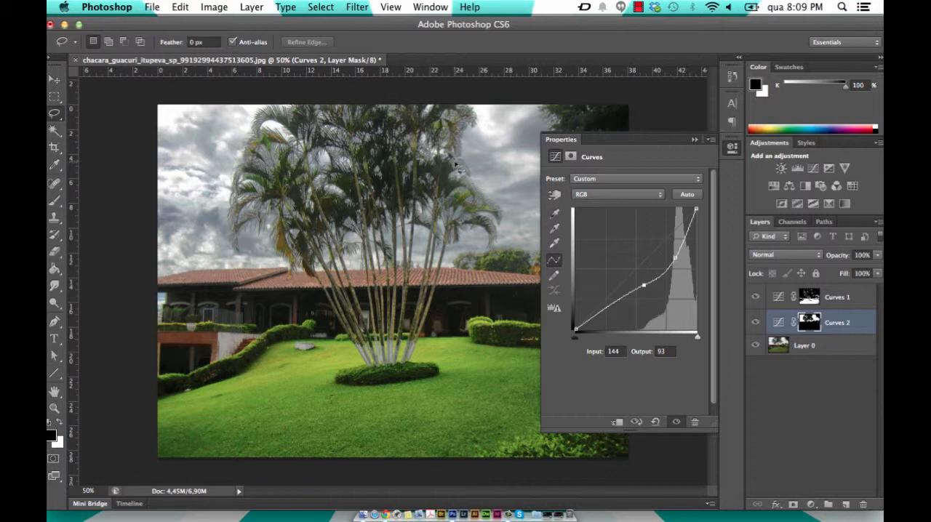
click(694, 140)
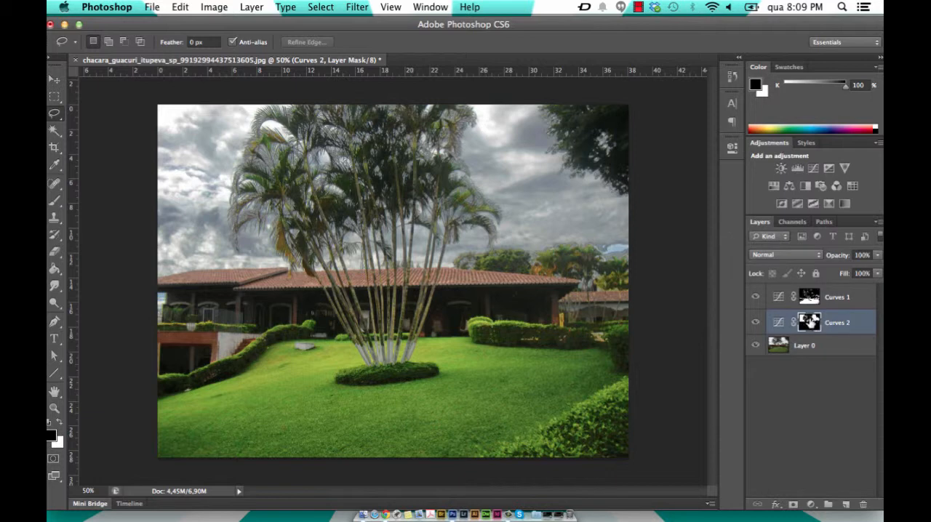
Step: Compare the sky with and without the Curves 2 adjustment by hiding and showing that layer
click(756, 322)
click(756, 322)
click(757, 323)
click(756, 323)
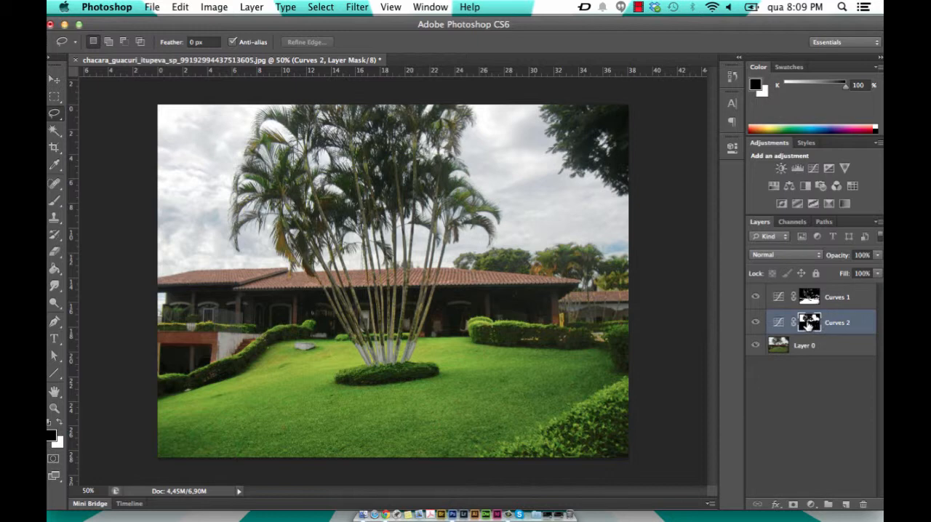
Step: Feather the Curves 2 layer mask to 15,9 px
double_click(809, 324)
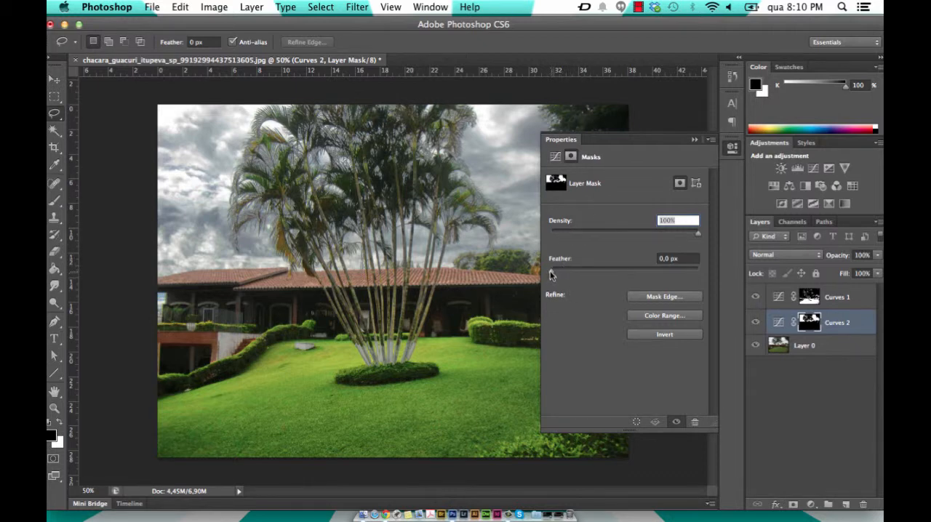
key(Tab)
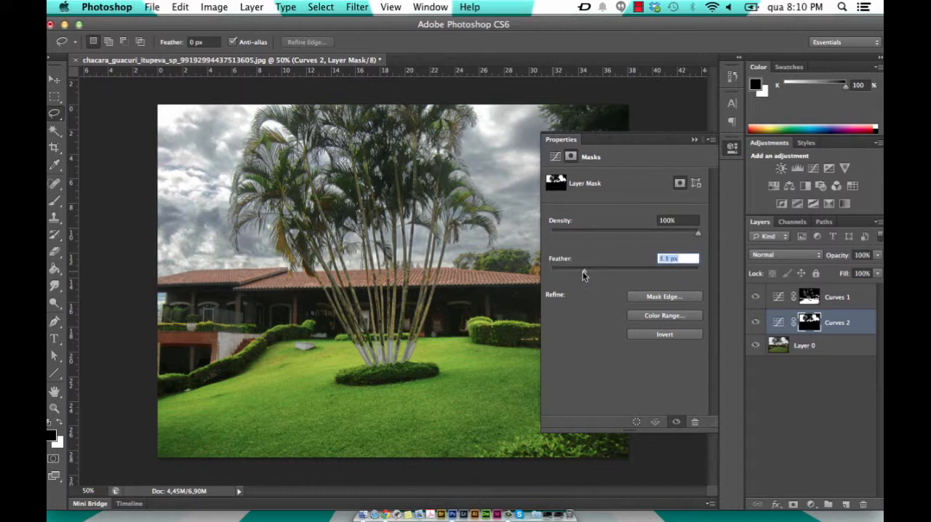
drag(602, 272, 616, 277)
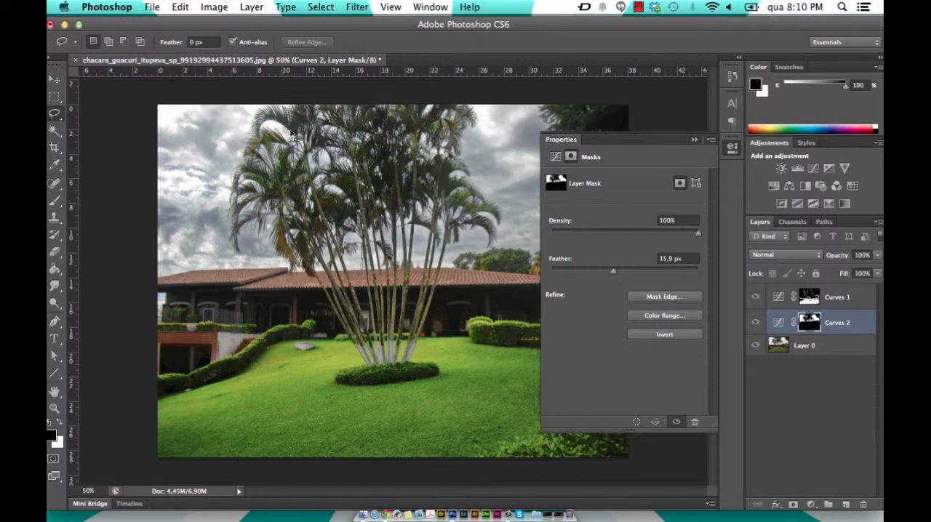
click(694, 139)
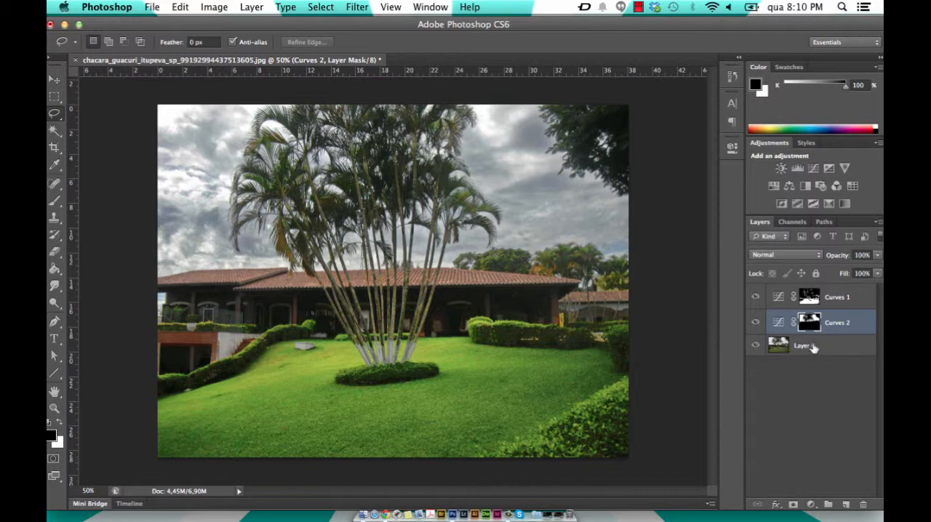
Step: Compare the original photo with the adjusted version by hiding and showing both Curves layers together
alt+click(755, 347)
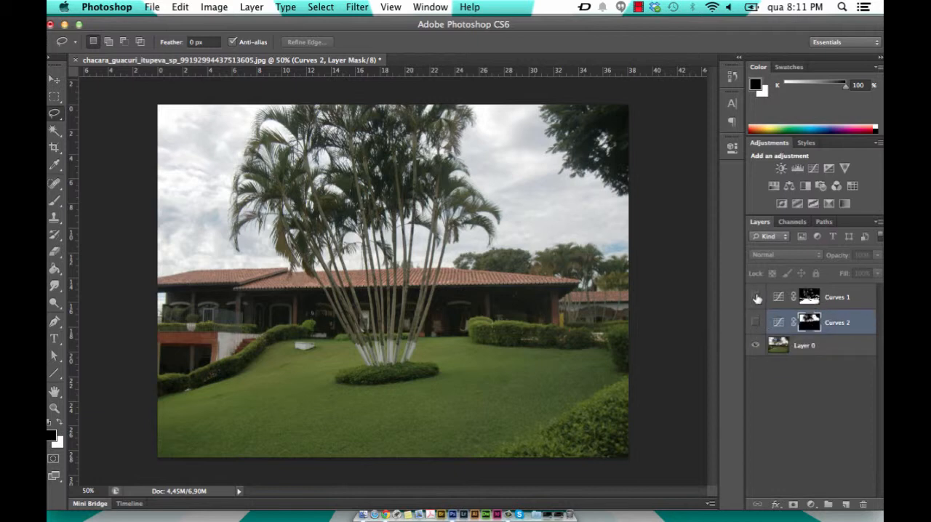
alt+click(755, 349)
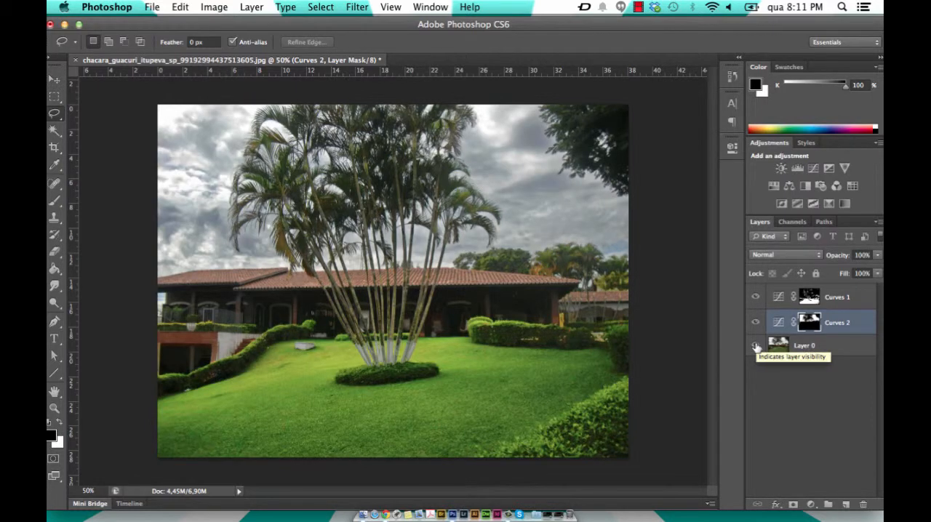
alt+click(755, 348)
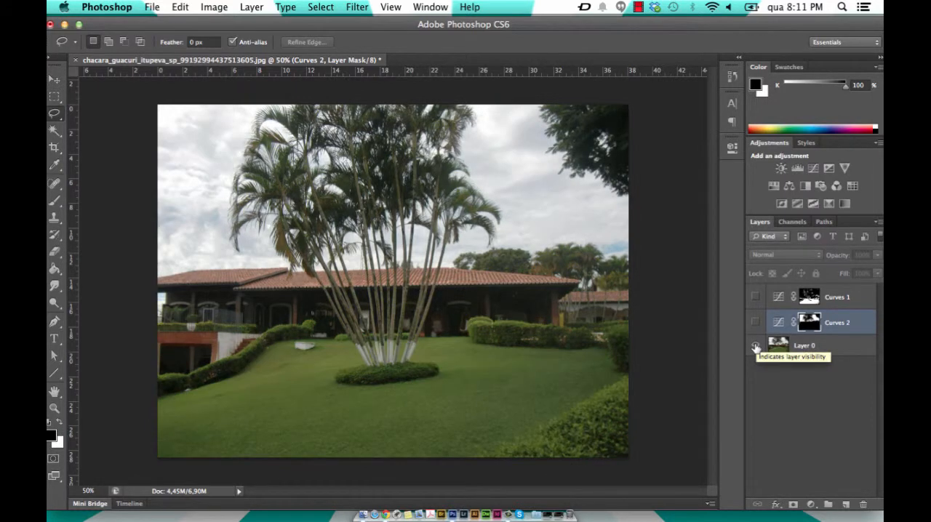
alt+click(755, 348)
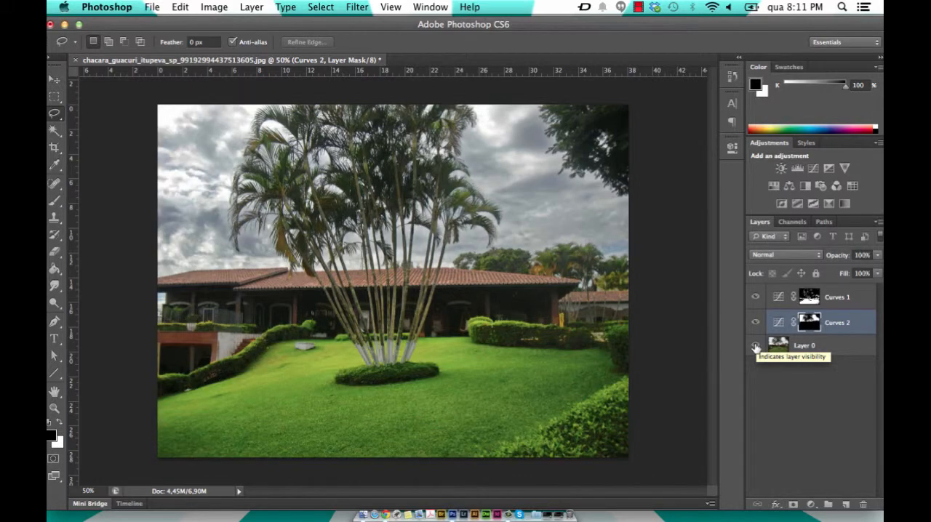
alt+click(755, 348)
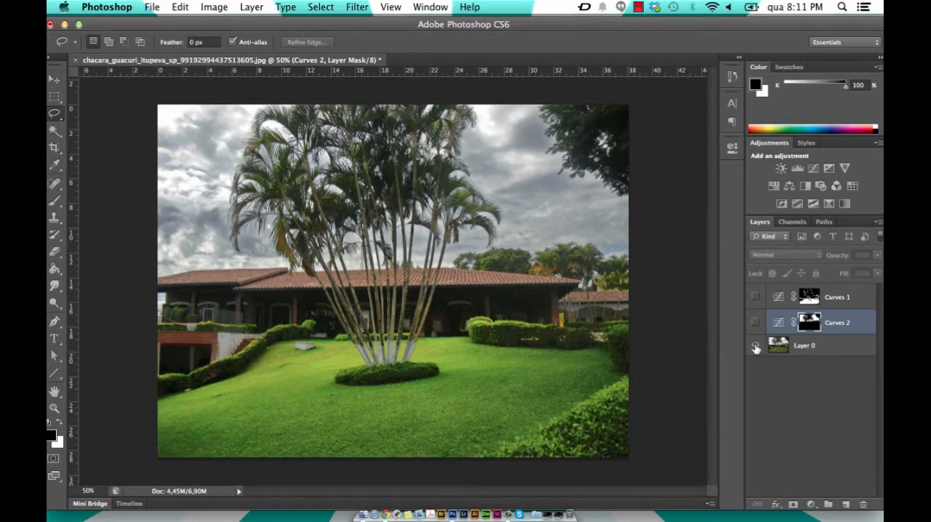
alt+click(755, 349)
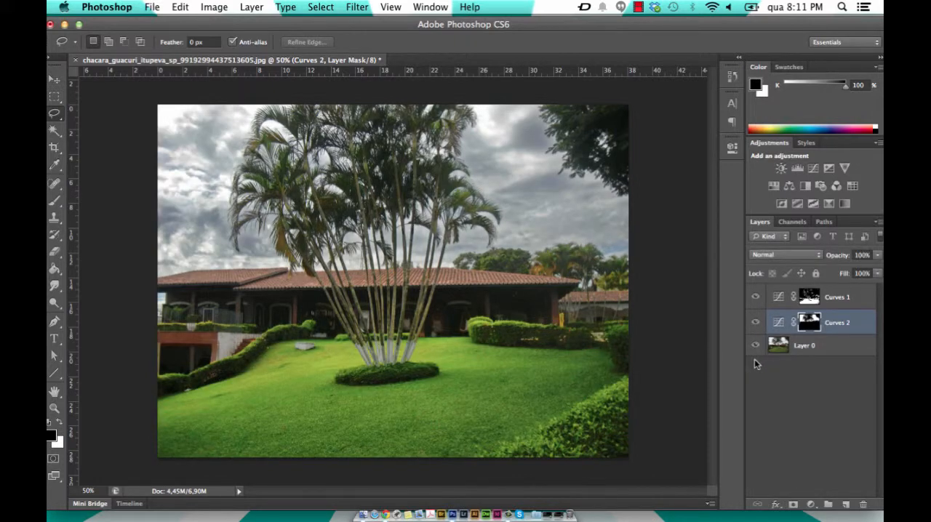
Step: Set up an Unsharp Mask on Layer 0 with an amount of 100%, a radius of 1,0 pixels and a threshold of 0
click(813, 350)
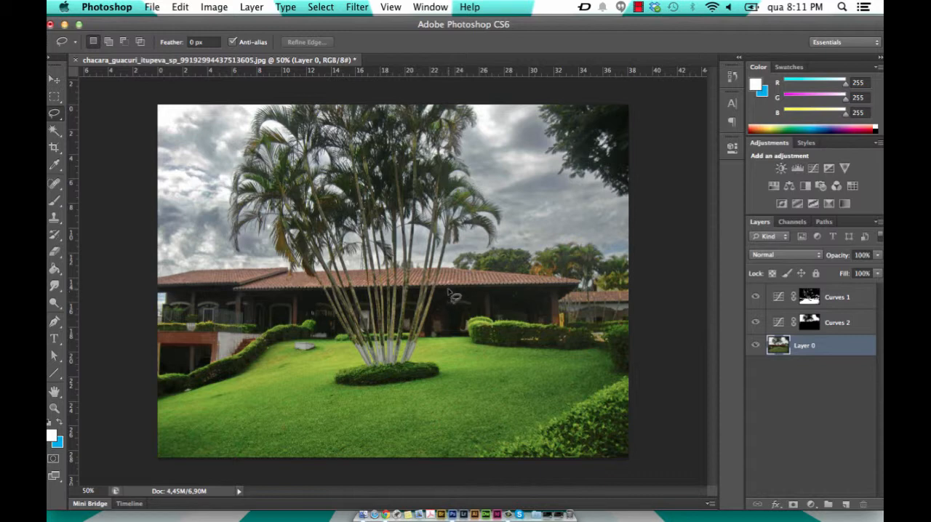
key(super+equal)
key(super+equal)
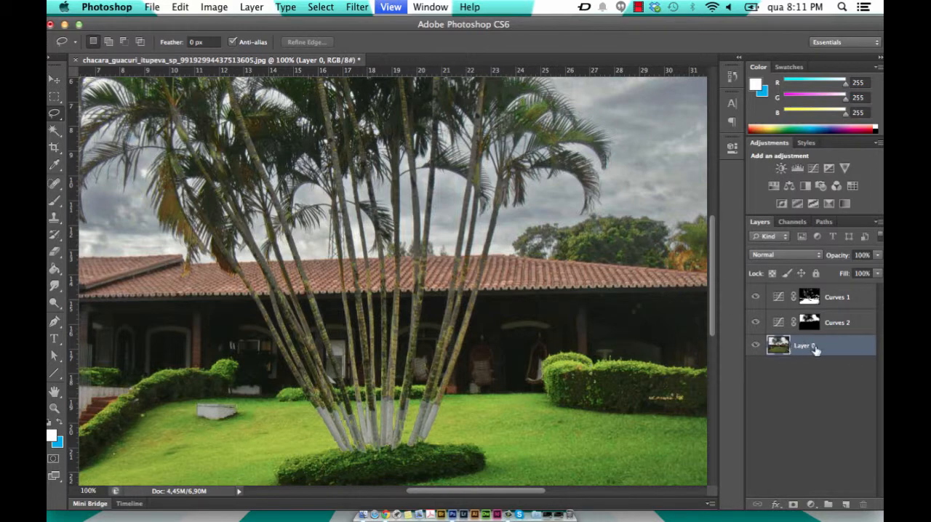
click(359, 7)
mouse_move(376, 223)
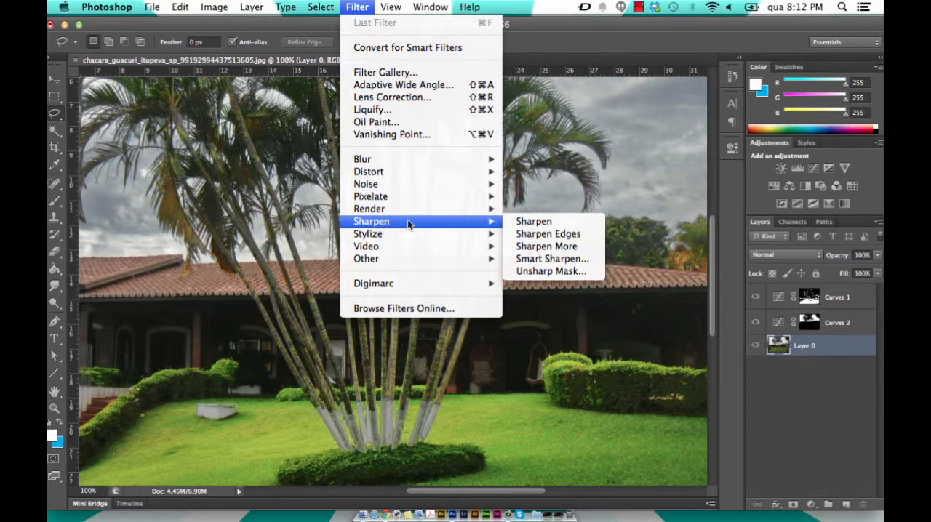
click(568, 272)
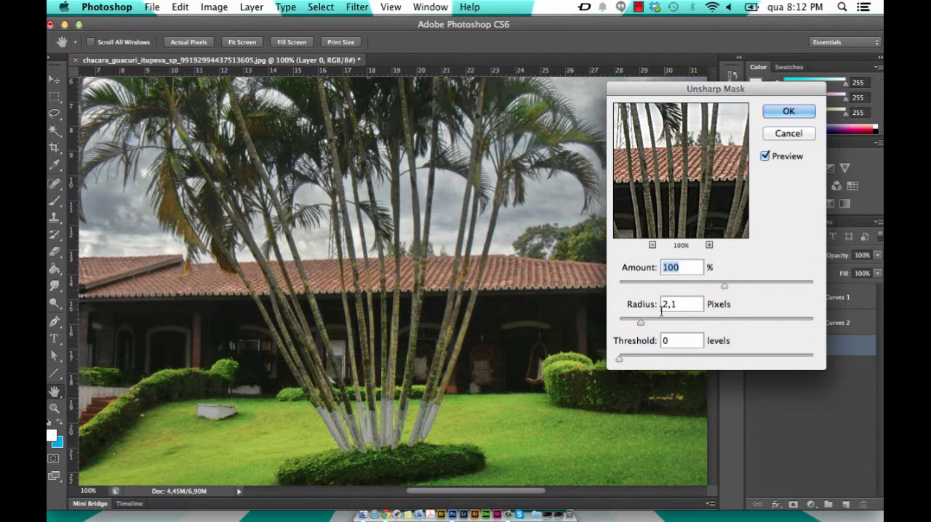
drag(637, 323, 618, 323)
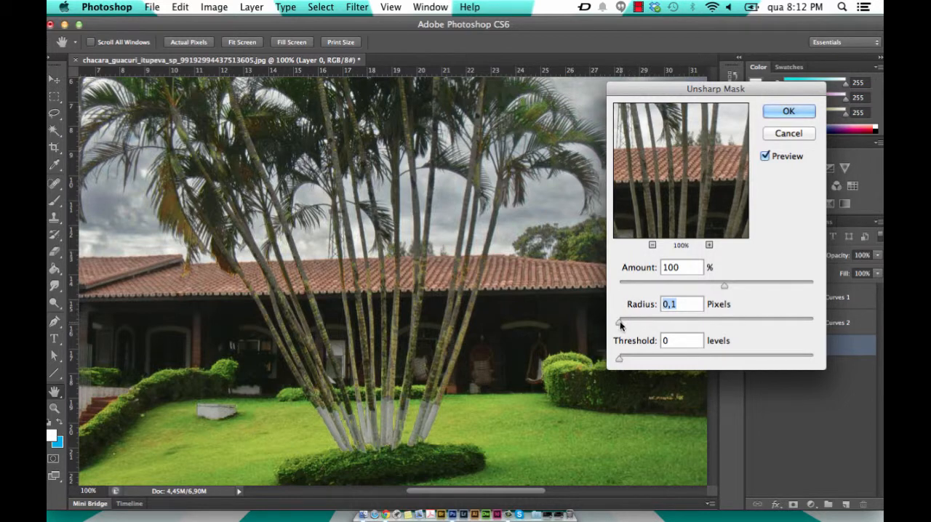
mouse_move(618, 321)
mouse_down()
mouse_move(643, 319)
mouse_move(629, 320)
mouse_up()
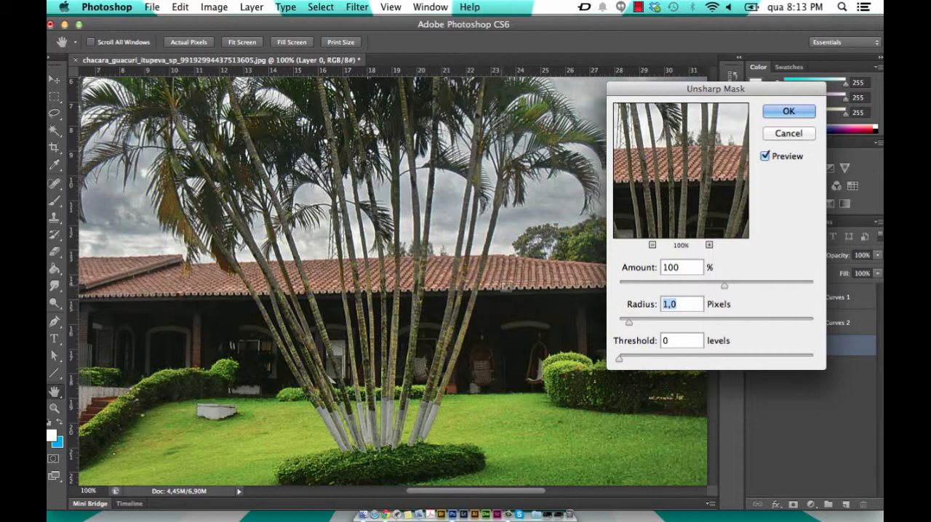
Step: Compare the photo with and without the sharpening preview and apply the Unsharp Mask with the preview on
click(765, 156)
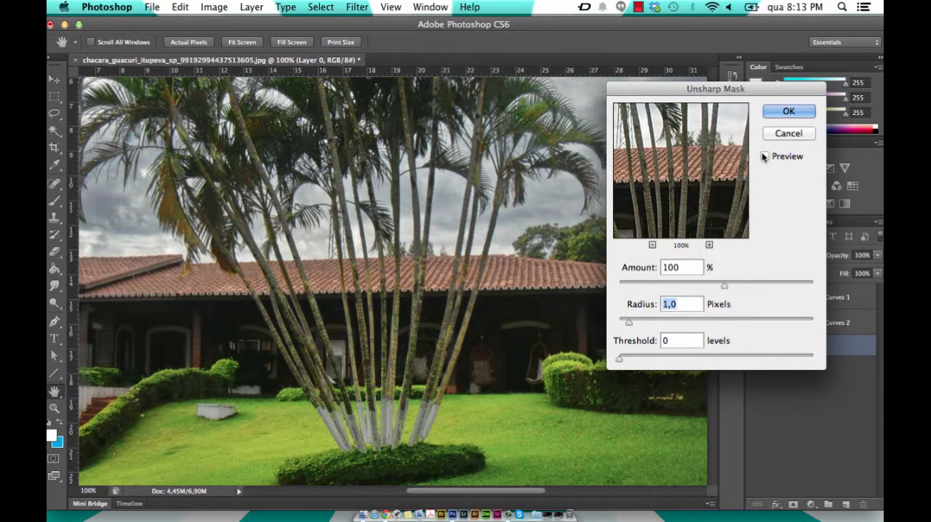
click(765, 157)
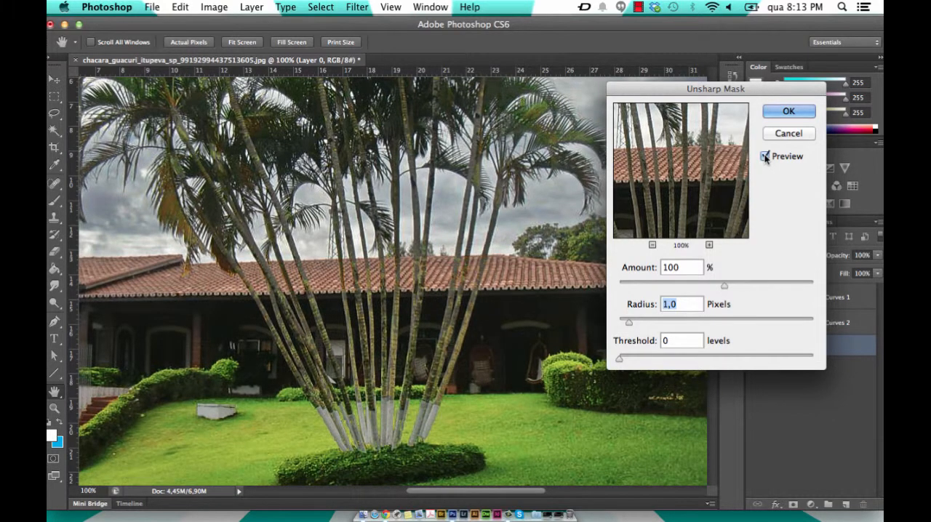
click(765, 157)
click(766, 156)
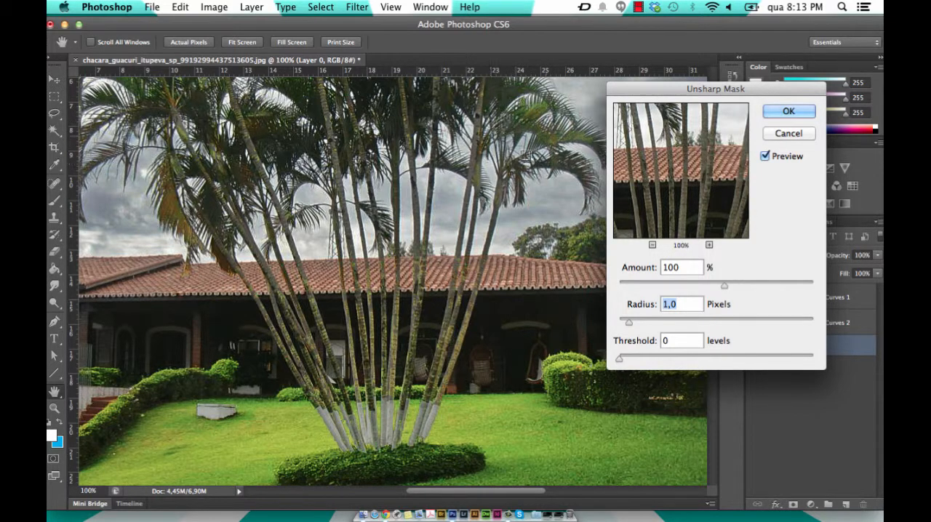
click(765, 156)
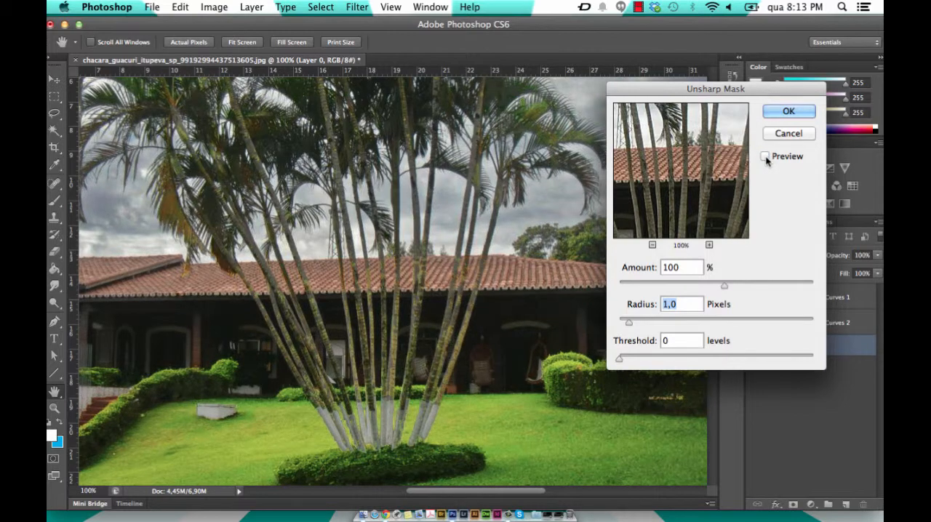
click(765, 157)
click(789, 112)
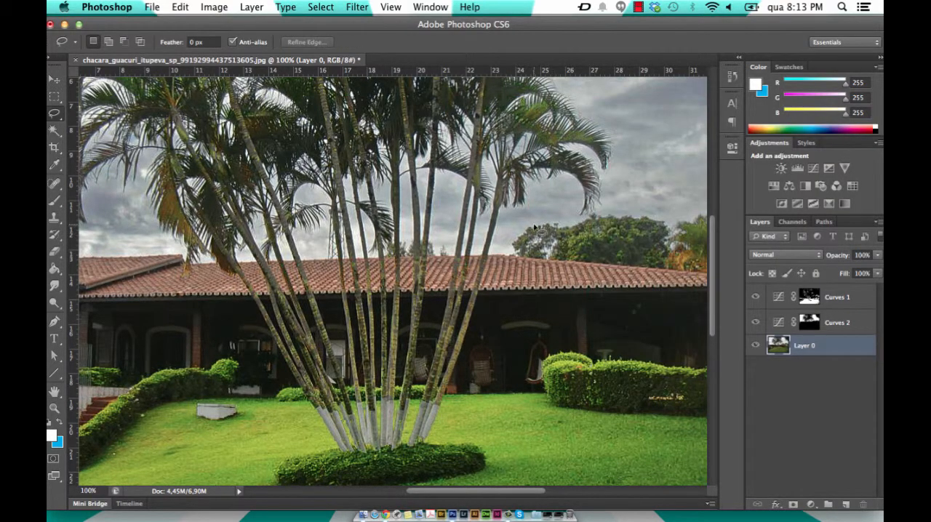
Step: Compare the sharpened Layer 0 alone with the full result by hiding and showing the two Curves layers above it
key(super+minus)
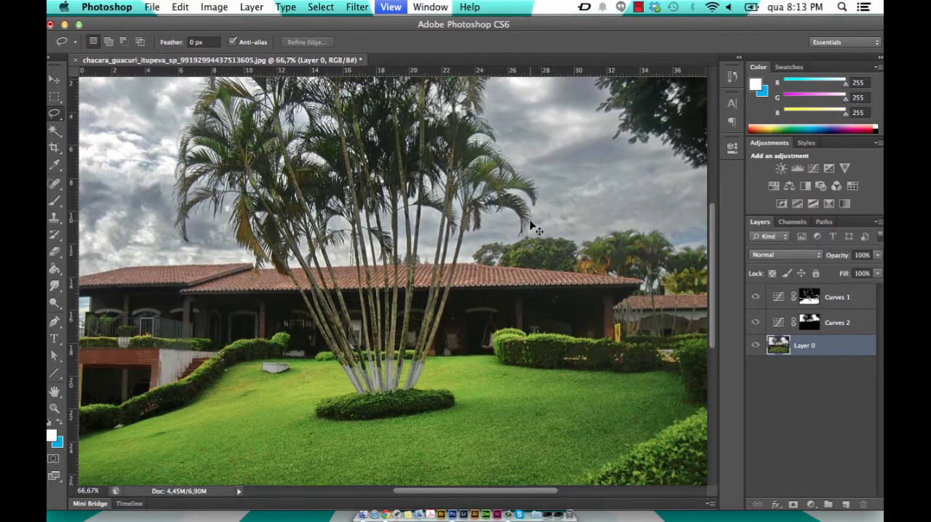
key(super+minus)
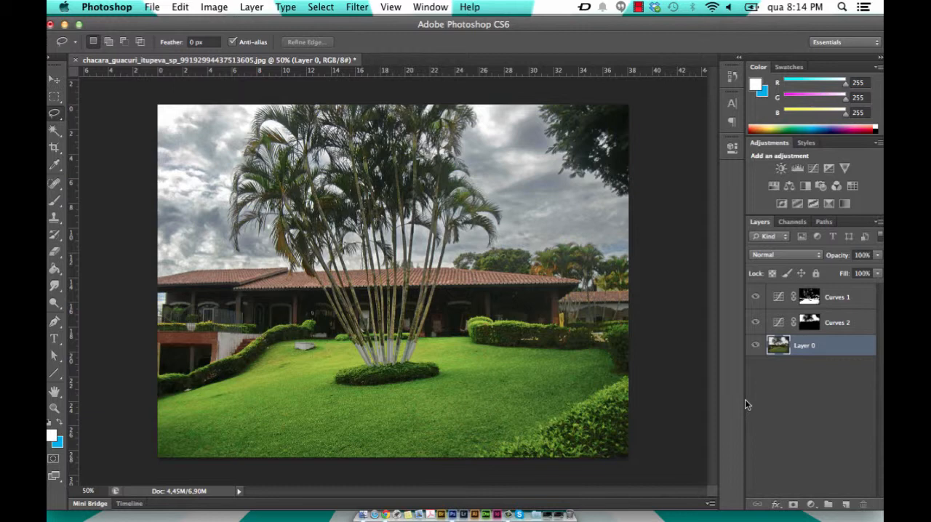
alt+click(755, 348)
alt+click(756, 350)
alt+click(756, 350)
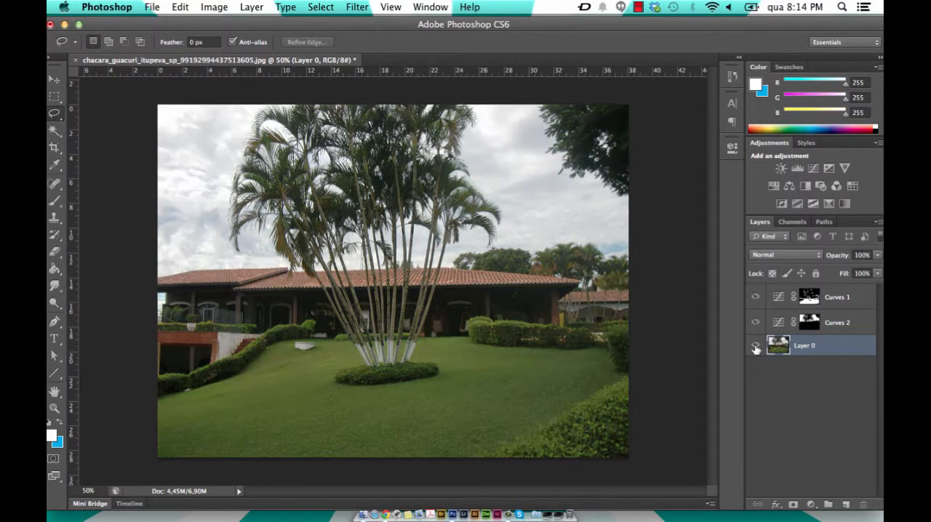
alt+click(755, 349)
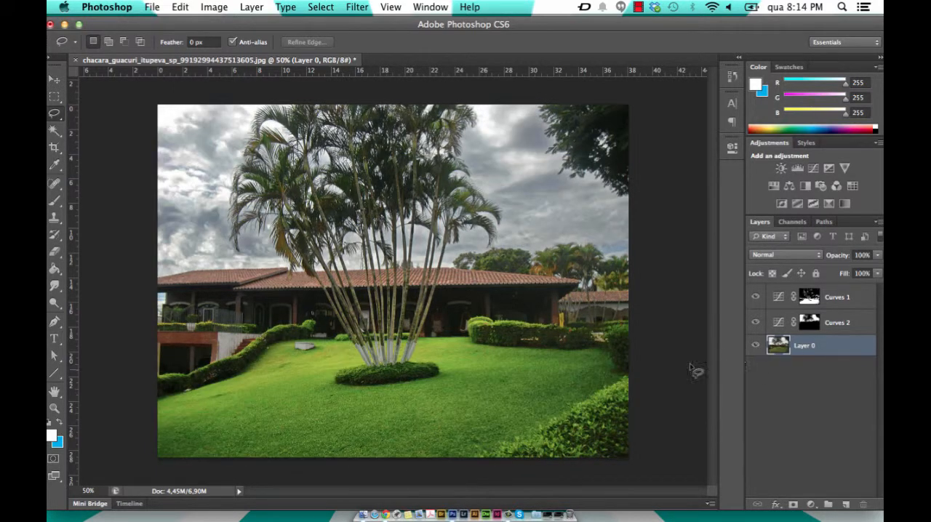